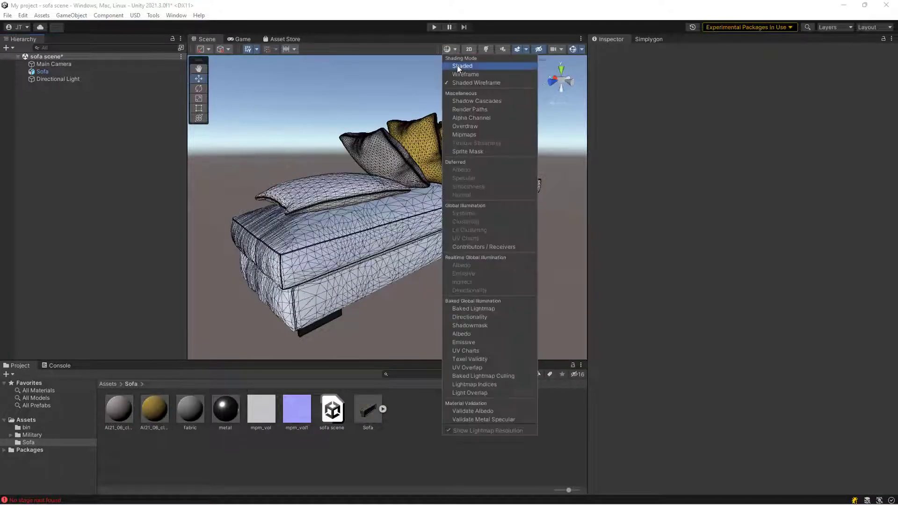
Try the Shaded and Wireframe draw modes, settle on Shaded Wireframe, and bring the LOD notes over the scene
left_click(456, 66)
left_click(433, 64)
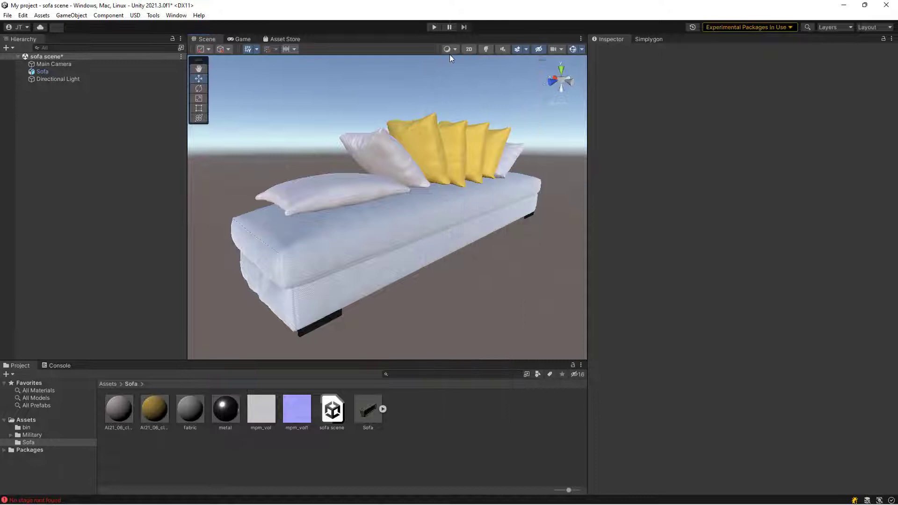
left_click(454, 49)
left_click(451, 74)
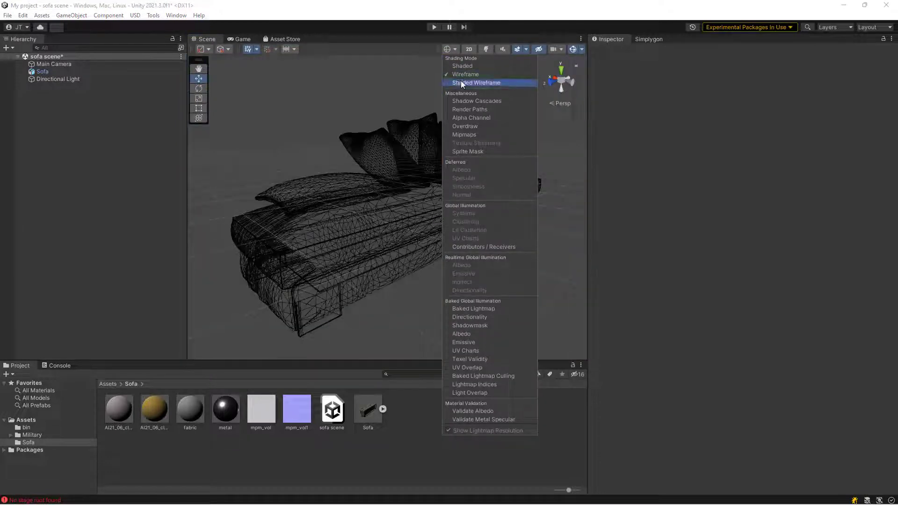
left_click(461, 81)
left_click(379, 83)
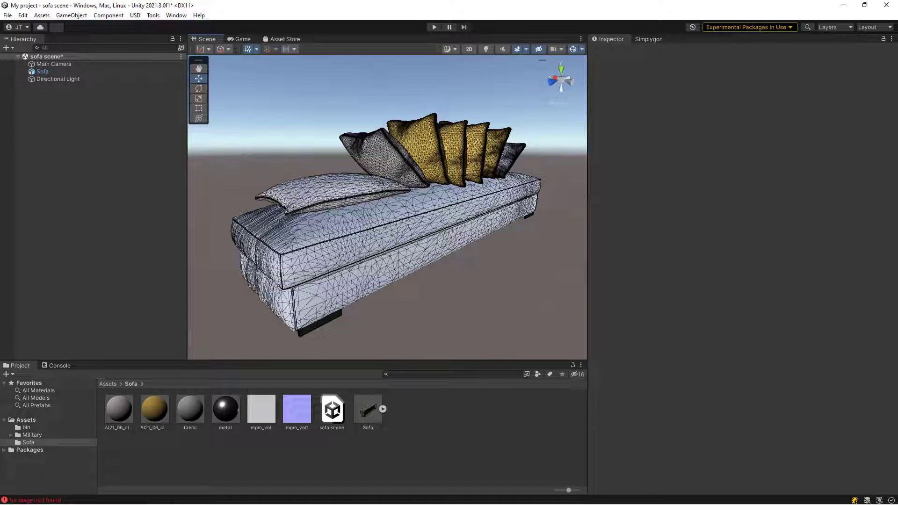
left_click_drag(897, 262, 519, 223)
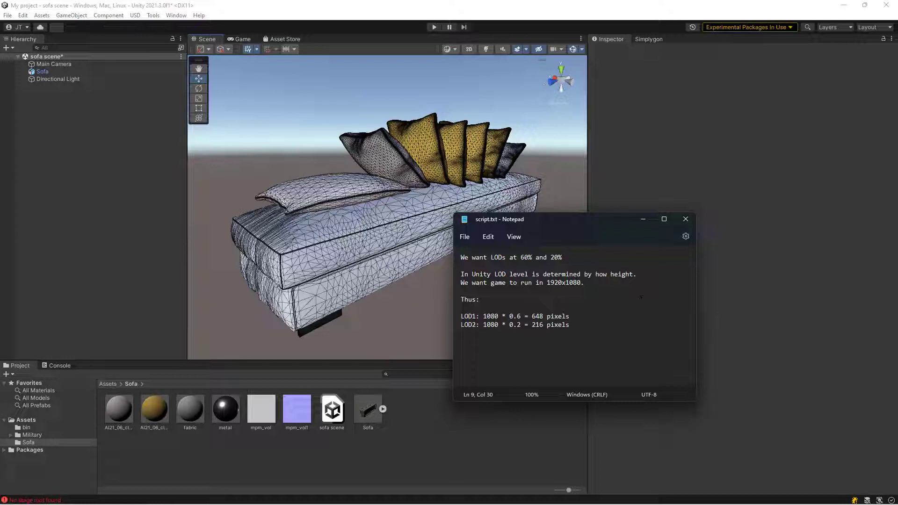
Add an Advanced Reduction pipeline template to the Sofa in the Simplygon panel
key("alt+Tab")
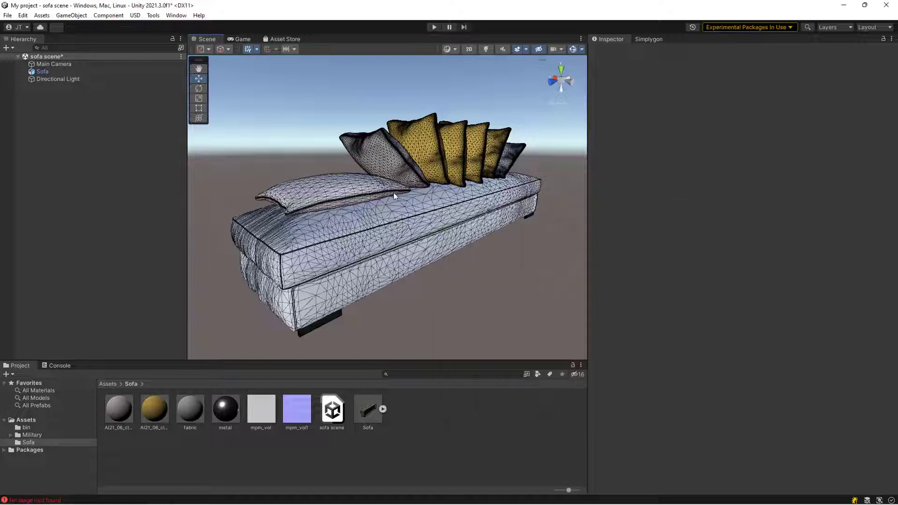
left_click(640, 41)
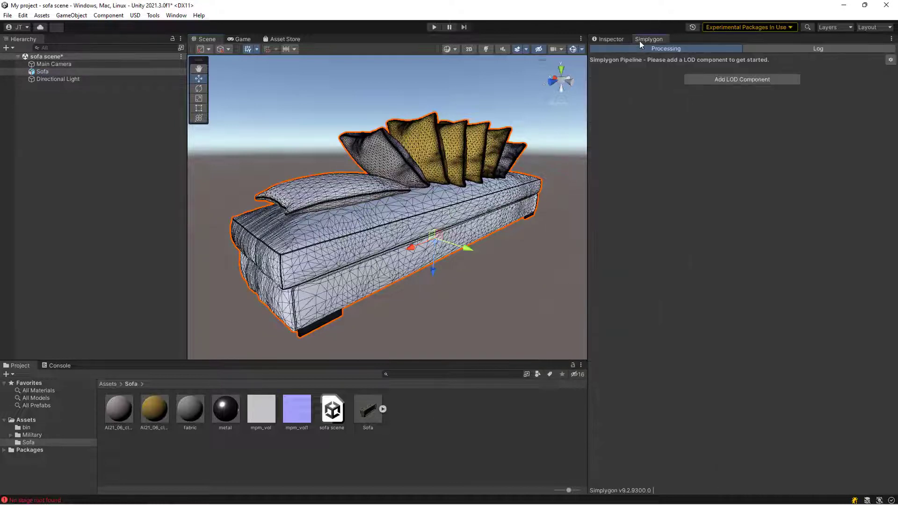
left_click(722, 83)
left_click(727, 111)
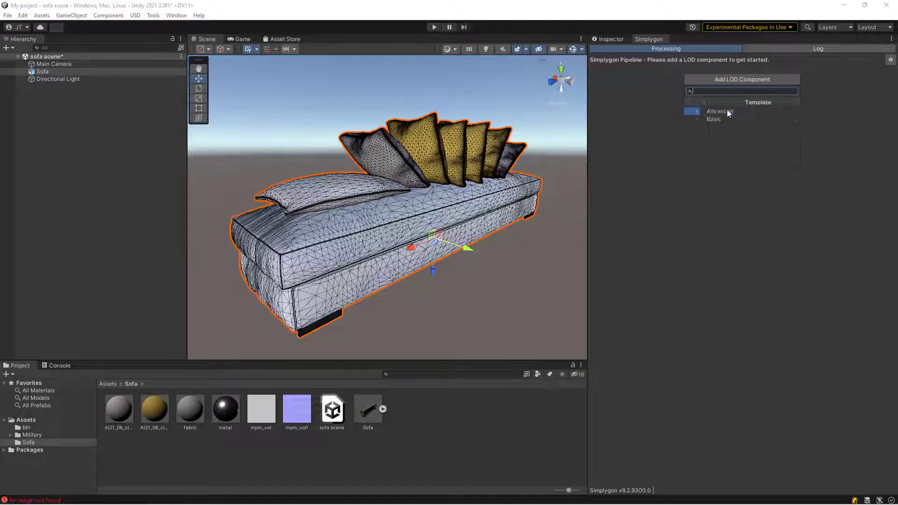
left_click(732, 111)
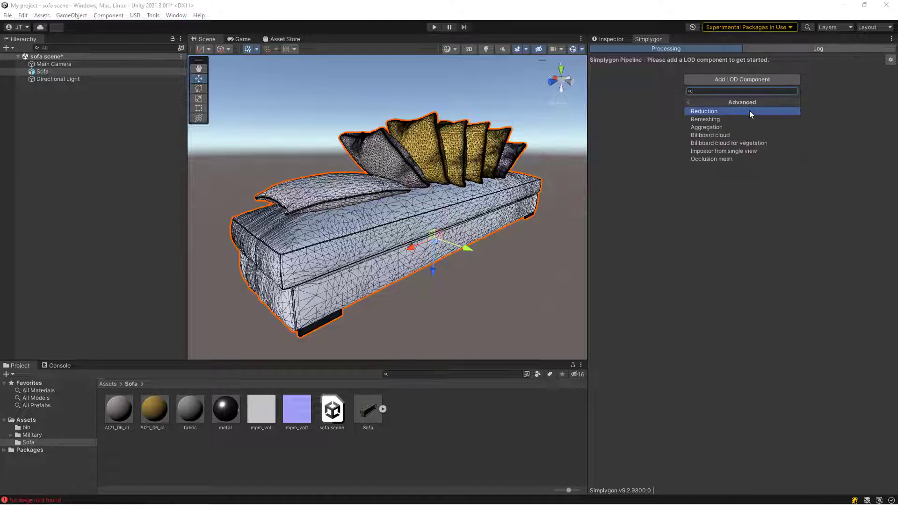
left_click(749, 110)
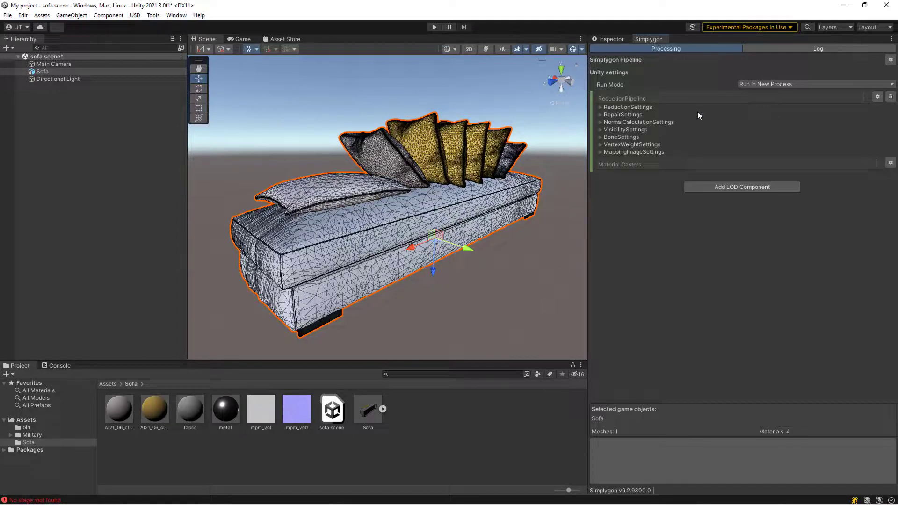
In ReductionSettings, replace the Triangle Ratio target with an On Screen Size of 648
left_click(601, 107)
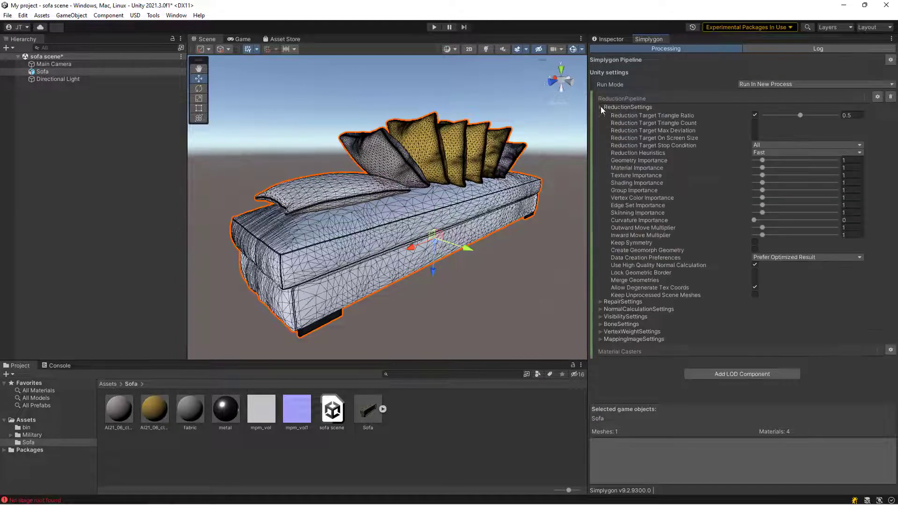
left_click(754, 114)
left_click(755, 137)
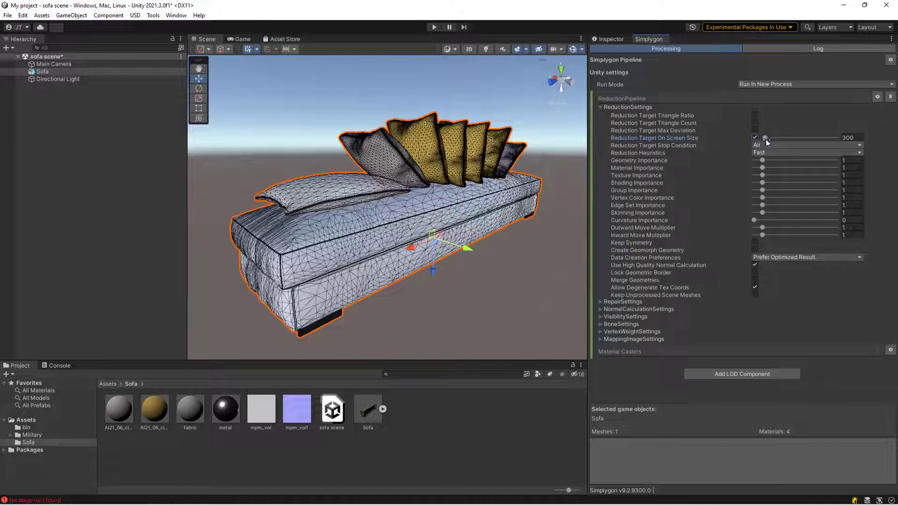
left_click(765, 138)
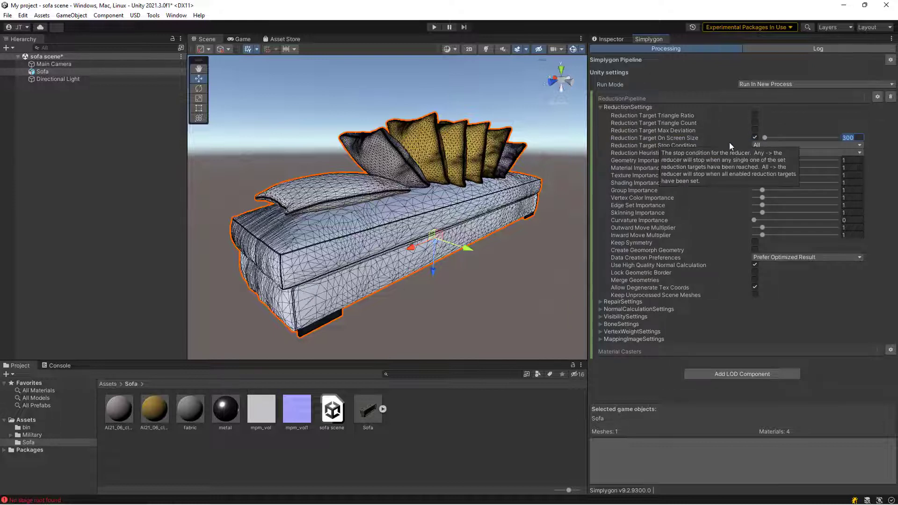
type("648")
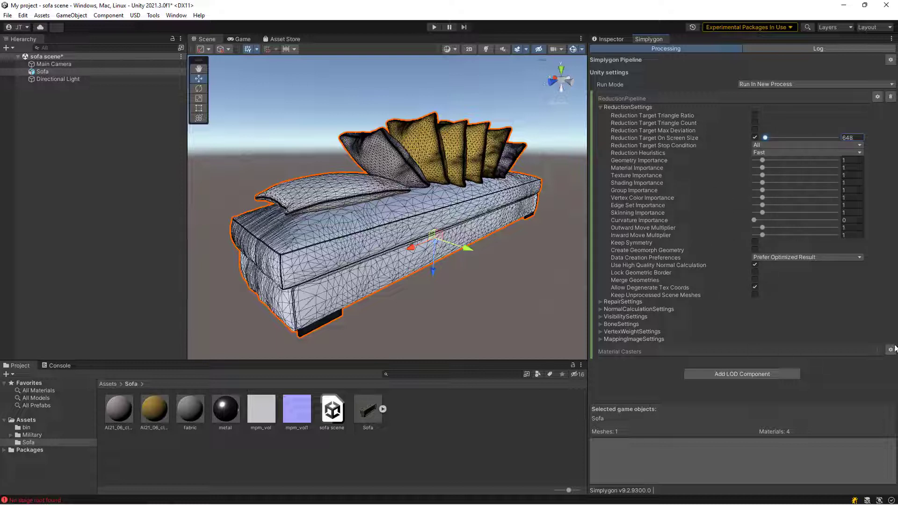
Add a cascaded Advanced Reduction pipeline for LOD2 from the pipeline's gear menu
left_click(878, 97)
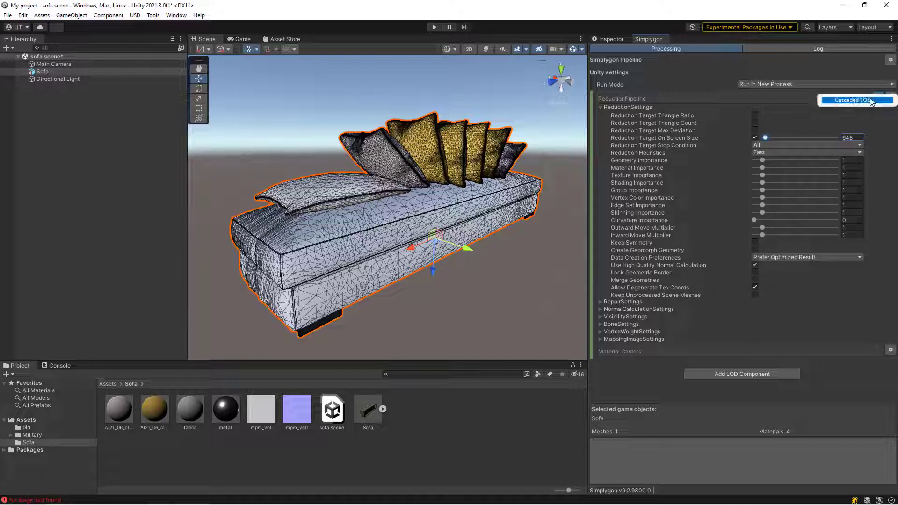
mouse_move(811, 100)
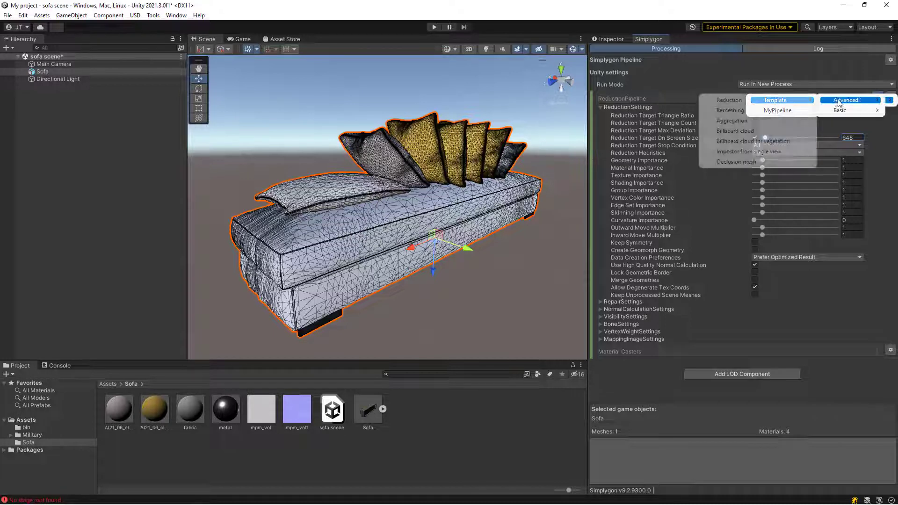
left_click(787, 106)
scroll(708, 225, "down", 2)
scroll(708, 224, "down", 1)
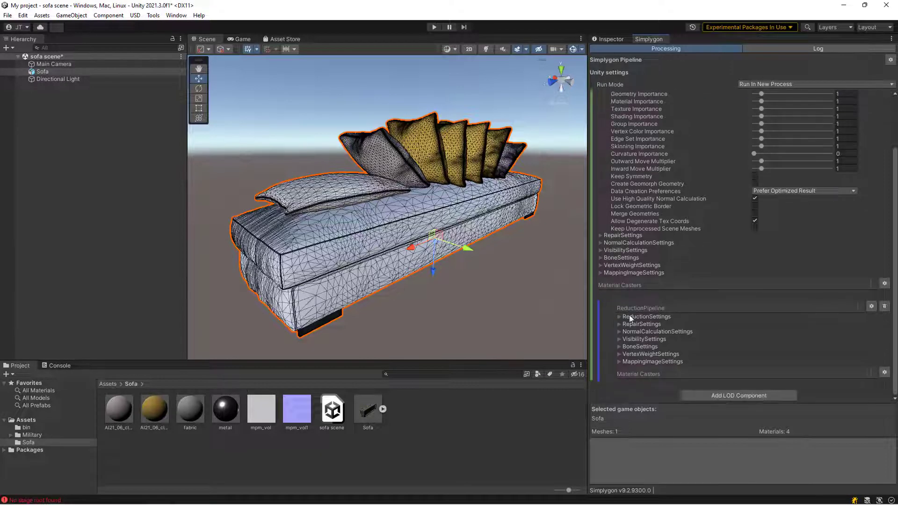
In the cascaded ReductionSettings, swap Triangle Ratio for an On Screen Size of 216
left_click(619, 317)
scroll(679, 317, "down", 3)
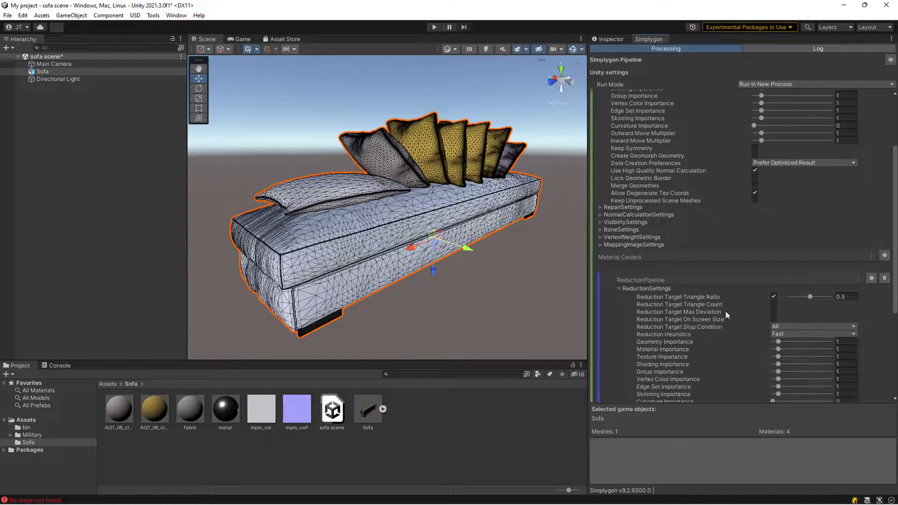
left_click(774, 297)
left_click(773, 319)
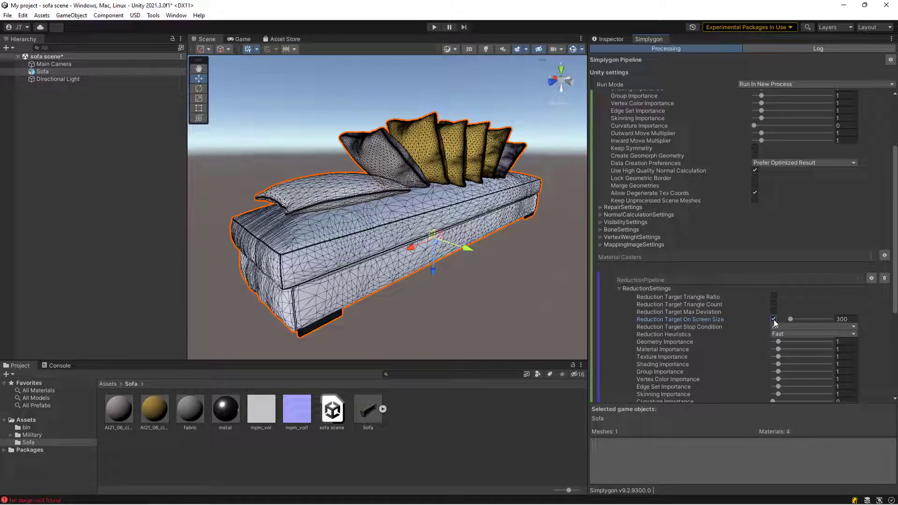
key("Tab")
type("216")
scroll(746, 279, "up", 3)
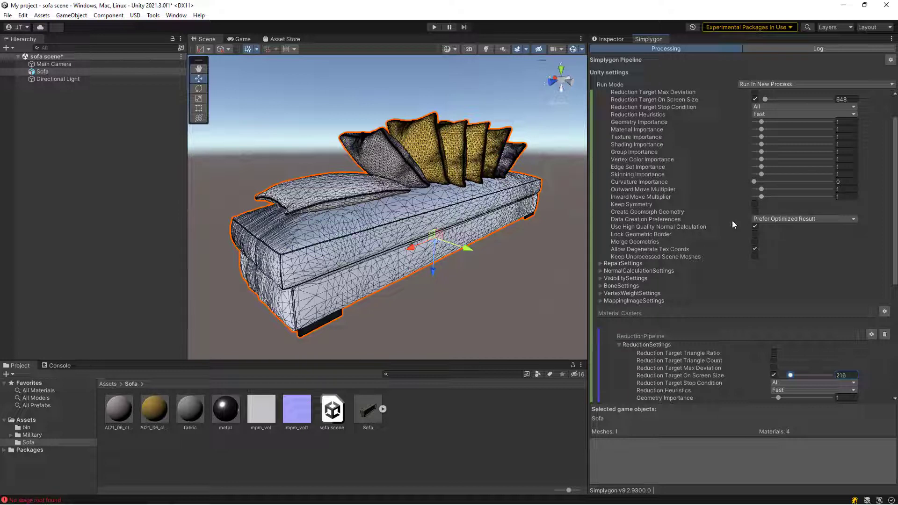
scroll(703, 254, "down", 10)
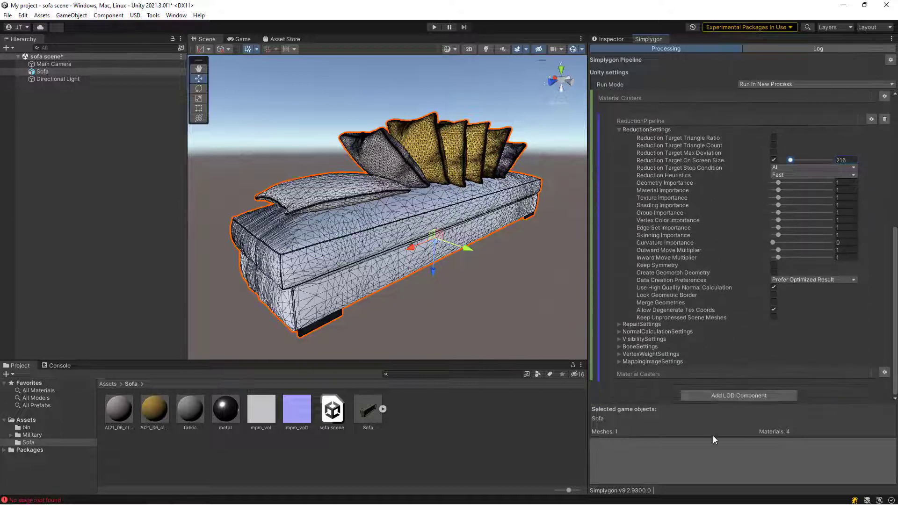
Run Simplygon to generate the LOD meshes and slide Sofa_LOD1 sideways along X
left_click(718, 459)
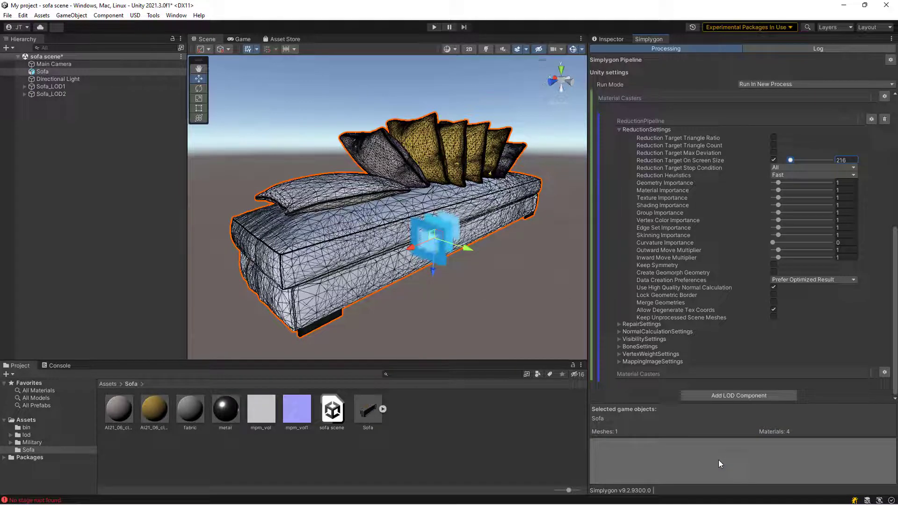
left_click(69, 86)
left_click(607, 40)
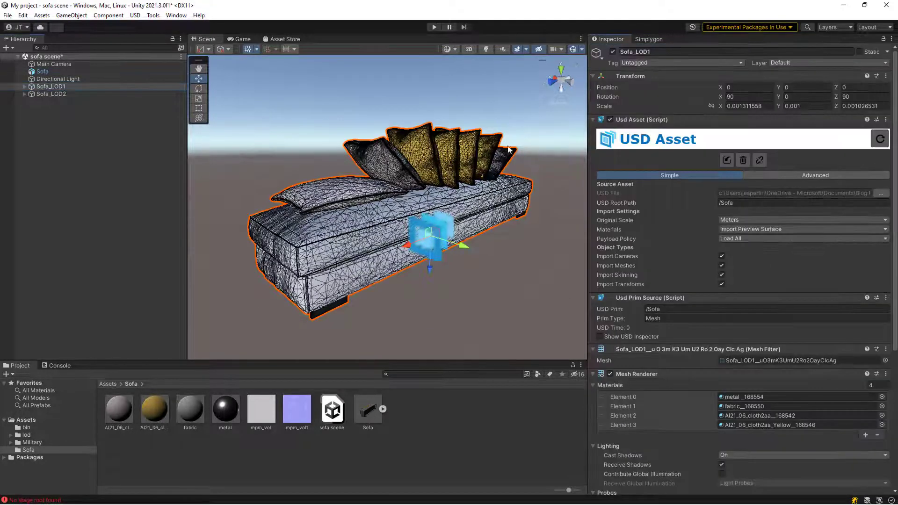
left_click_drag(451, 236, 536, 295)
Select Sofa_LOD2 and pan the view so all three sofas are visible
left_click(51, 94)
left_click(374, 298)
mouse_move(374, 299)
middle_mouse_down()
mouse_move(417, 295)
mouse_move(367, 281)
mouse_move(422, 295)
mouse_move(385, 293)
middle_mouse_up()
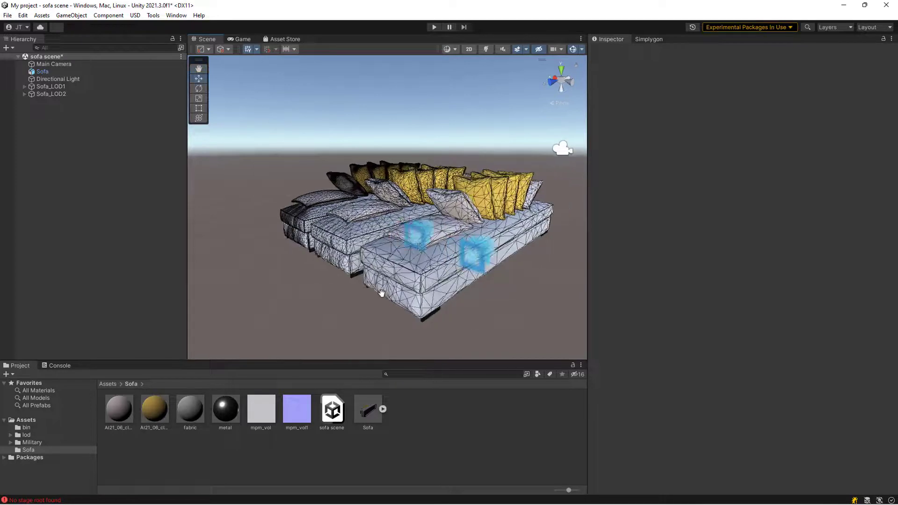
Remove the Usd Asset and Usd Prim Source components from Sofa_LOD1 and Sofa_LOD2
left_click(61, 88)
left_click(62, 93, "ctrl")
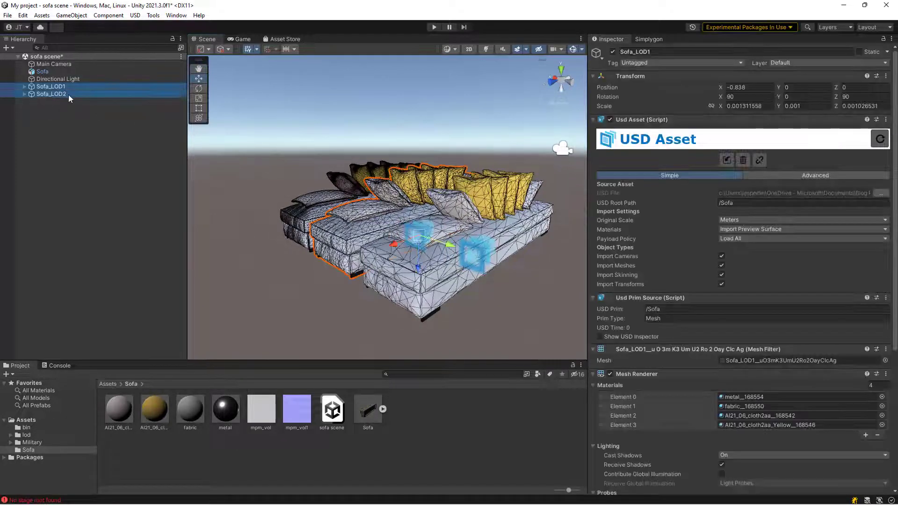
right_click(646, 120)
left_click(660, 141)
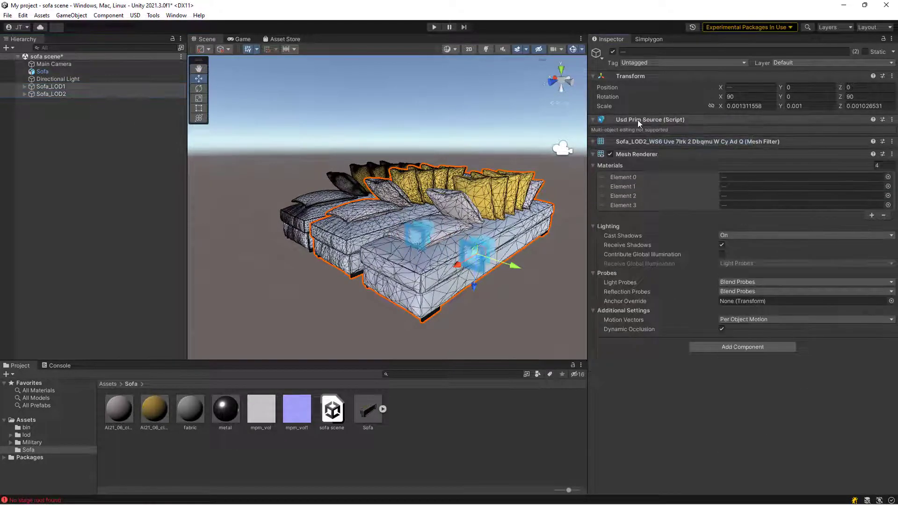
right_click(638, 119)
left_click(665, 140)
Delete the leftover Materials child objects under both LOD sofas
left_click(24, 94)
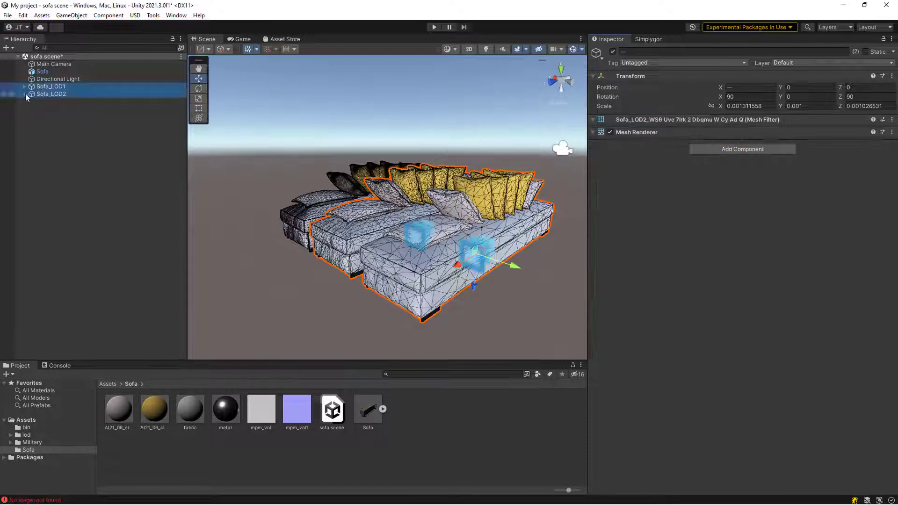
left_click(55, 93)
left_click(57, 109, "ctrl")
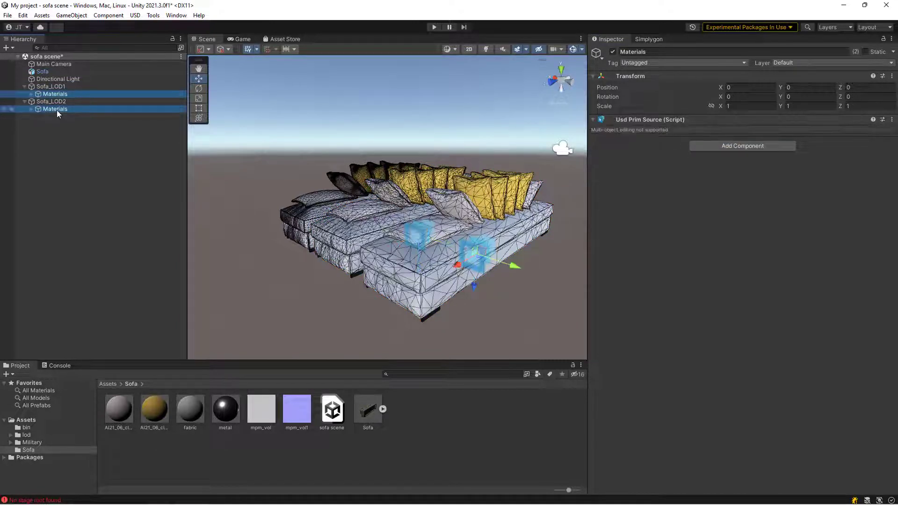
key("Delete")
Assign the metal, fabric and cloth materials to Sofa_LOD1's Elements 0 through 3
left_click(50, 87)
left_click(746, 167)
left_click_drag(225, 409, 737, 167)
left_click_drag(198, 408, 749, 176)
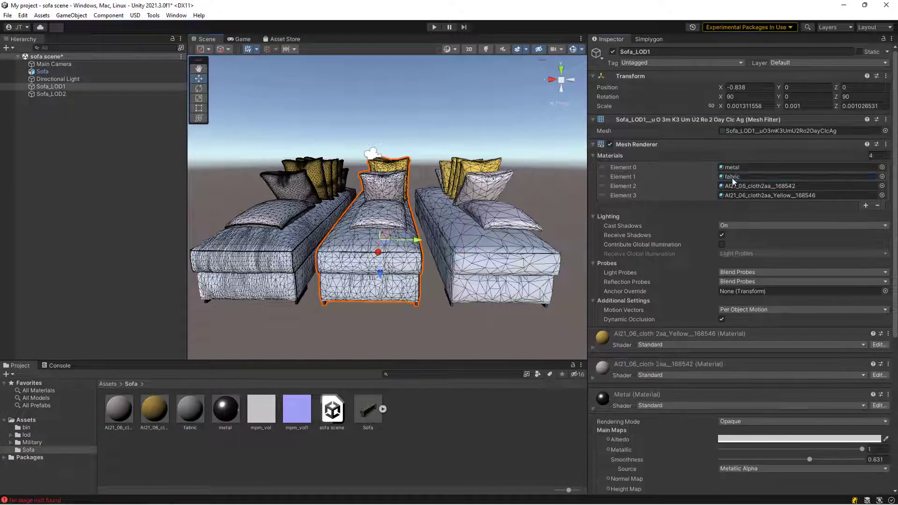
left_click_drag(119, 409, 758, 186)
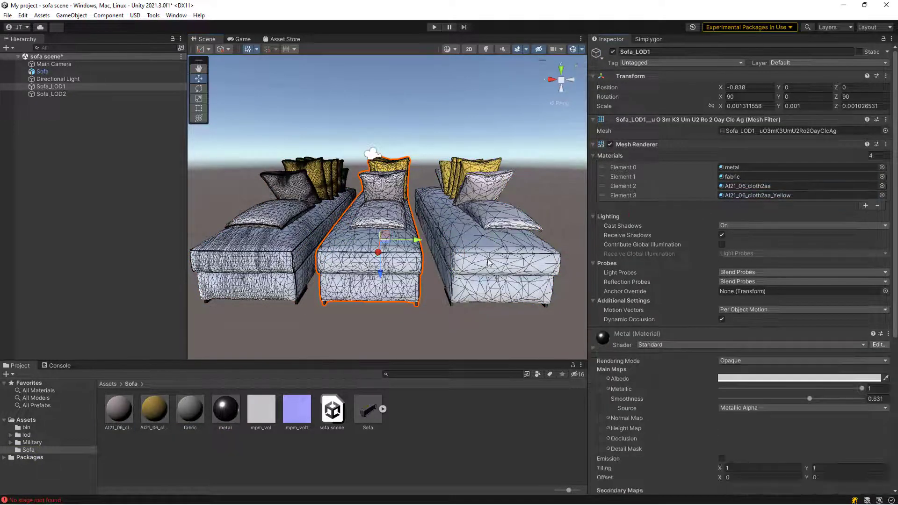
Assign AI21_06_cloth2aa and AI21_06_cloth2aa_Yellow to Sofa_LOD2's Elements 2 and 3
left_click(55, 94)
left_click_drag(120, 408, 758, 186)
left_click_drag(154, 408, 758, 195)
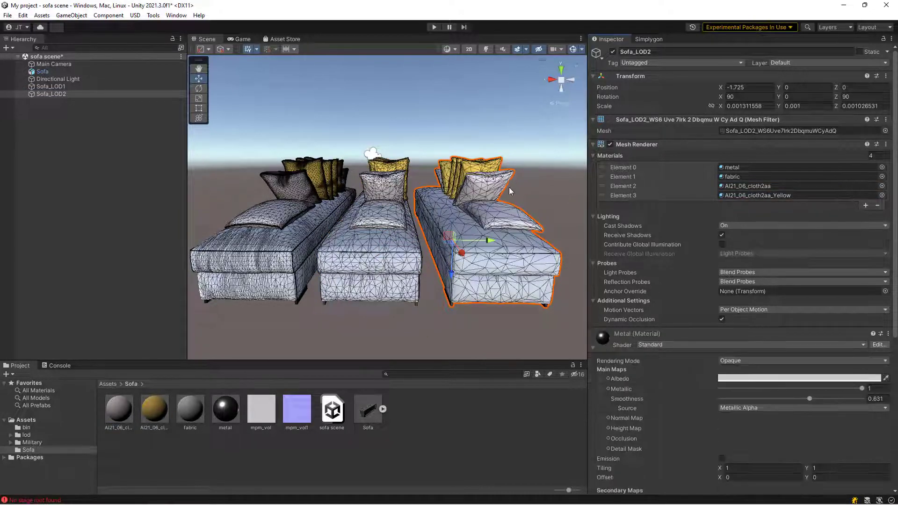
Set Position X of both Sofa_LOD1 and Sofa_LOD2 to 0
left_click(419, 213)
left_click(432, 209)
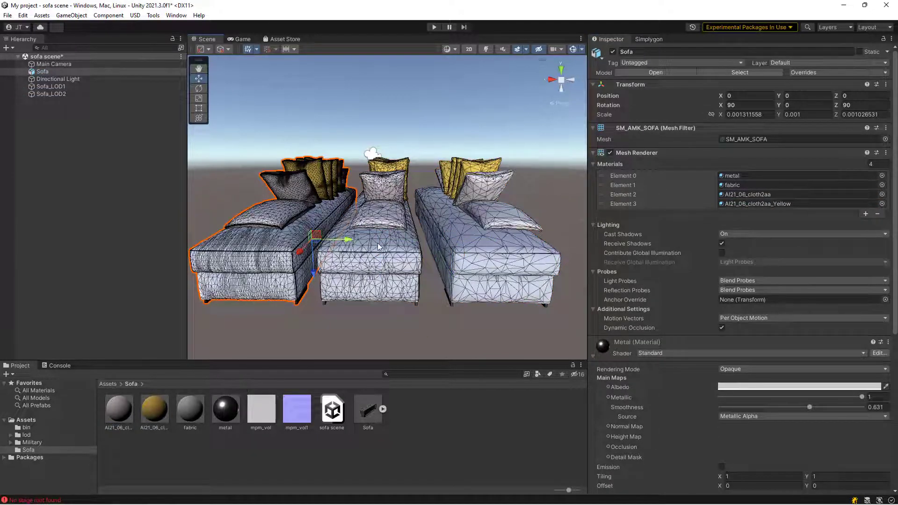
left_click(456, 256)
left_click(491, 243, "shift")
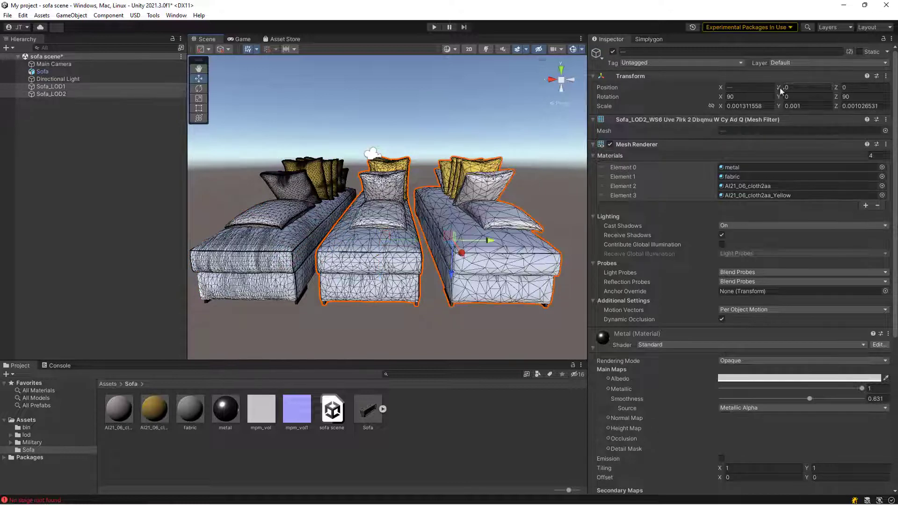
left_click(748, 87)
type("0")
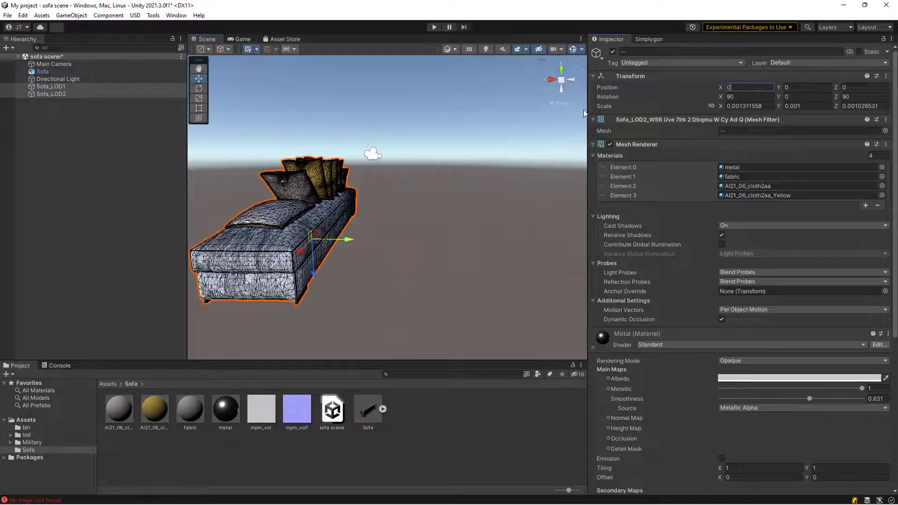
Wrap the original sofa in a new empty parent object named Sofa
left_click(49, 73)
right_click(50, 72)
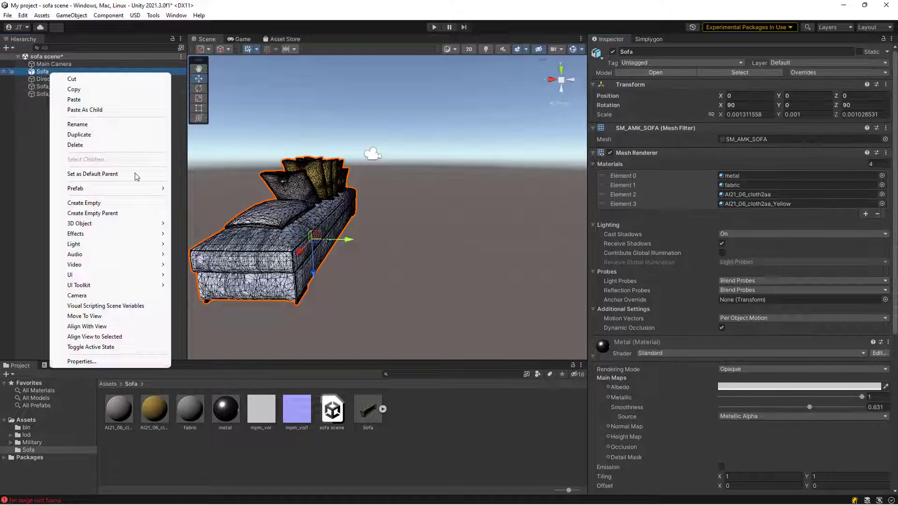
left_click(94, 213)
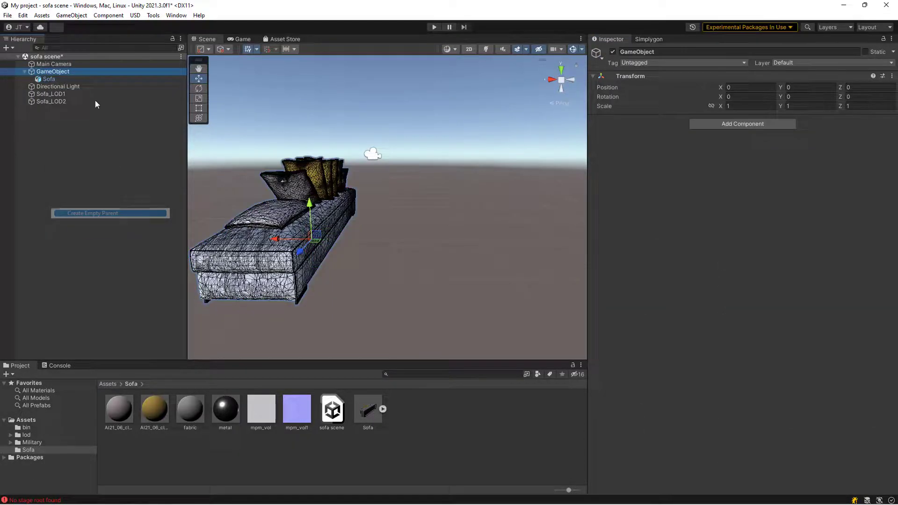
left_click(92, 71)
type("Sofa")
key("Return")
Rename the original child sofa to Sofa_LOD0
key("Down")
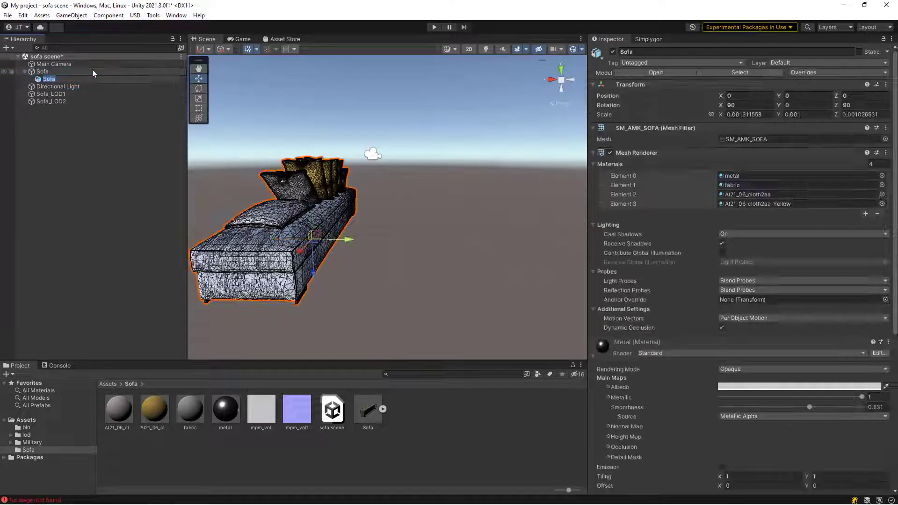
key("F2")
key("Return")
key("Down")
key("Down")
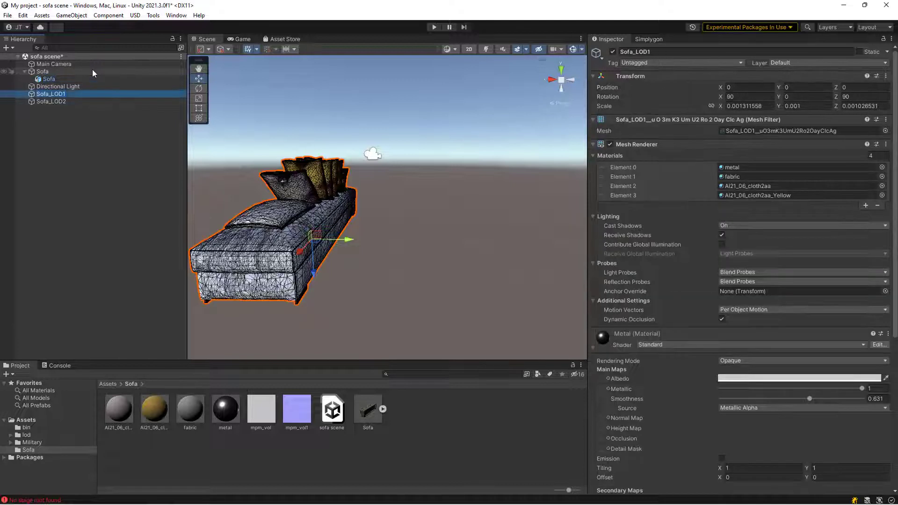
key("F2")
key("ctrl+c")
key("Escape")
key("Up")
key("Up")
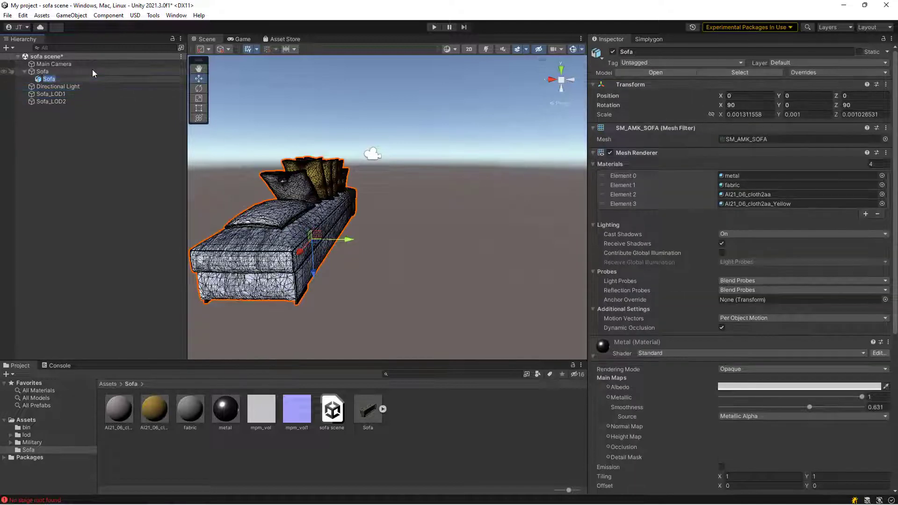
key("F2")
key("ctrl+v")
key("BackSpace")
type("0")
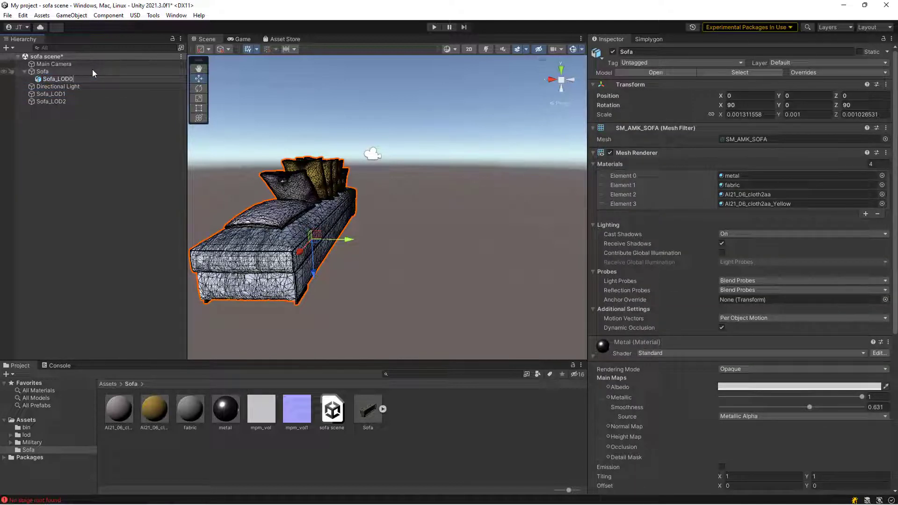
key("Return")
Move Sofa_LOD1 and Sofa_LOD2 under the Sofa parent and select the parent
left_click(51, 94)
left_click(56, 101, "shift")
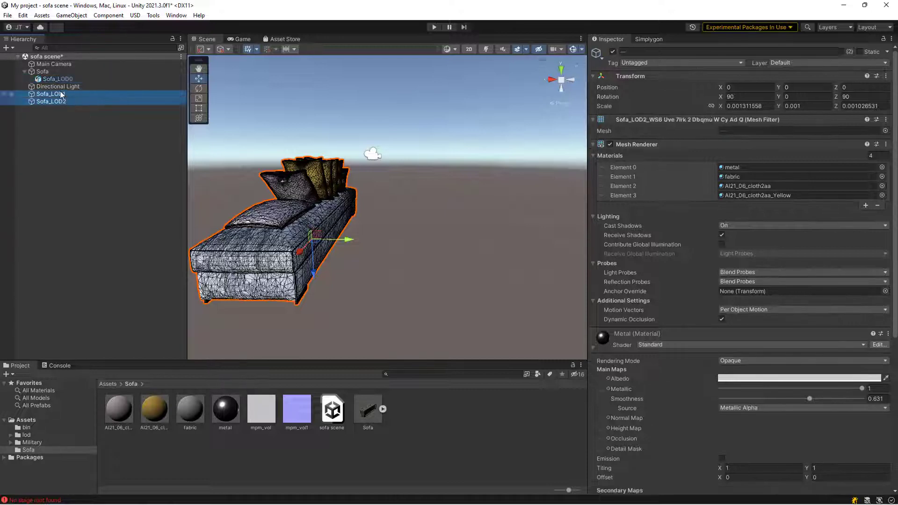
left_click_drag(60, 91, 61, 73)
left_click(60, 72)
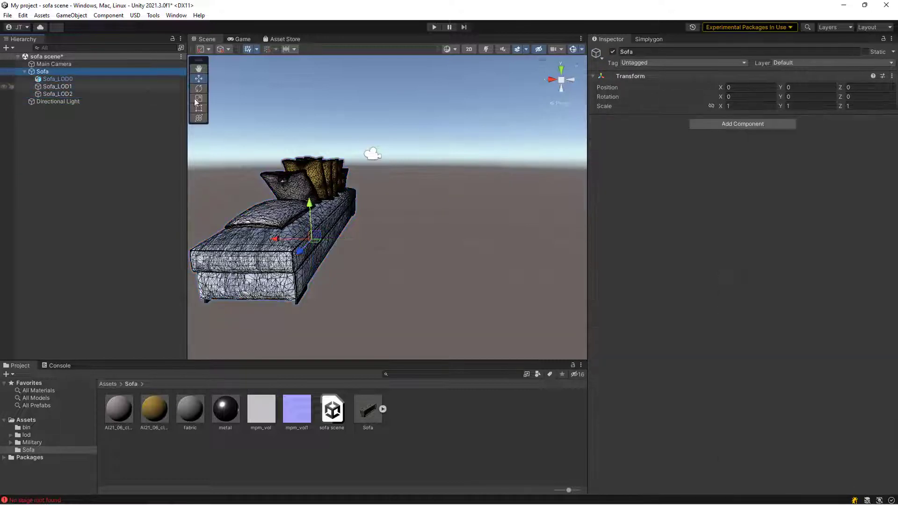
left_click_drag(195, 98, 329, 211, "alt")
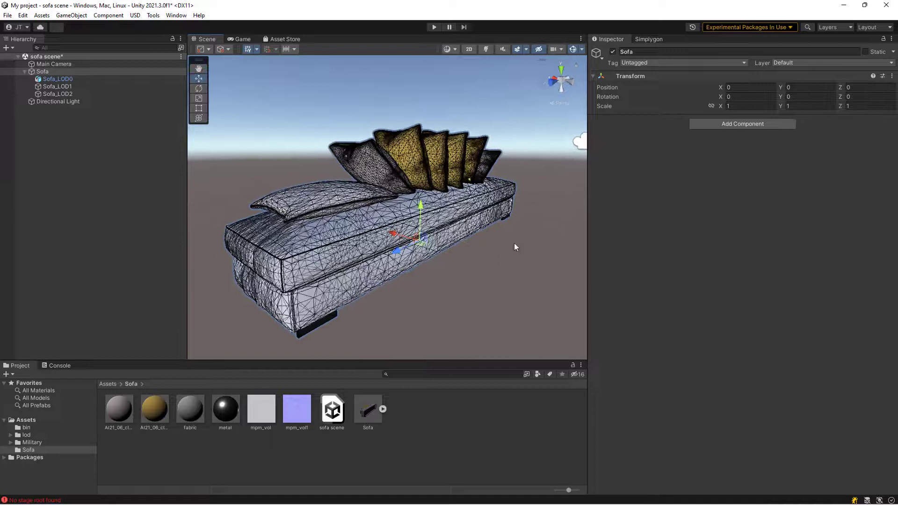
Add an LOD Group component to Sofa and drag the LOD 2 boundary to 20%
left_click(740, 128)
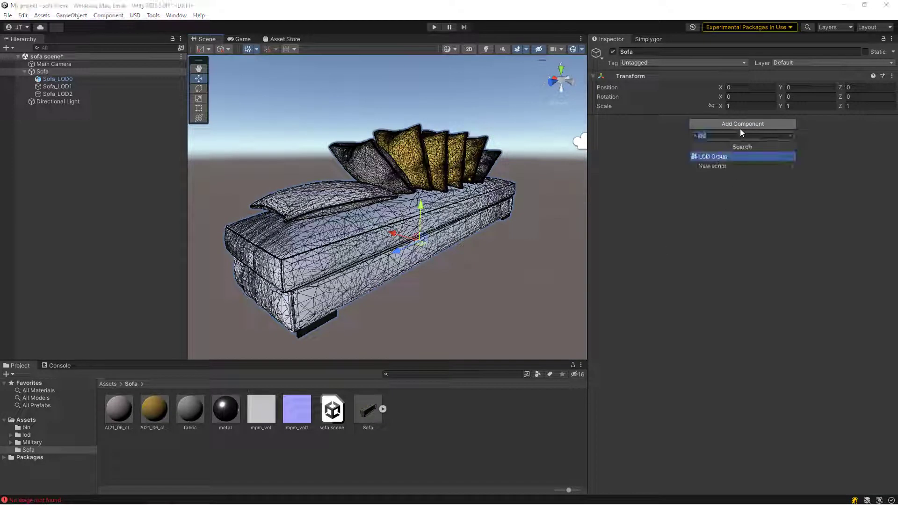
left_click(730, 156)
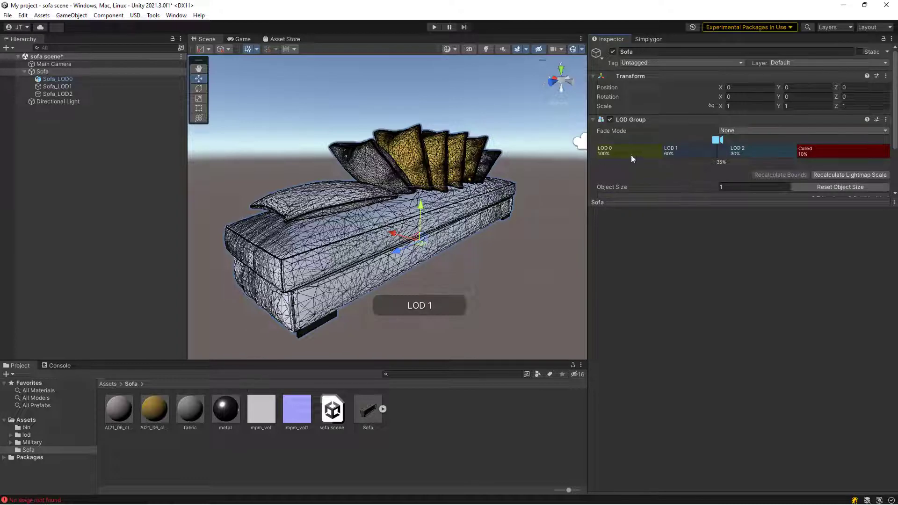
scroll(645, 150, "down", 1)
scroll(658, 145, "down", 1)
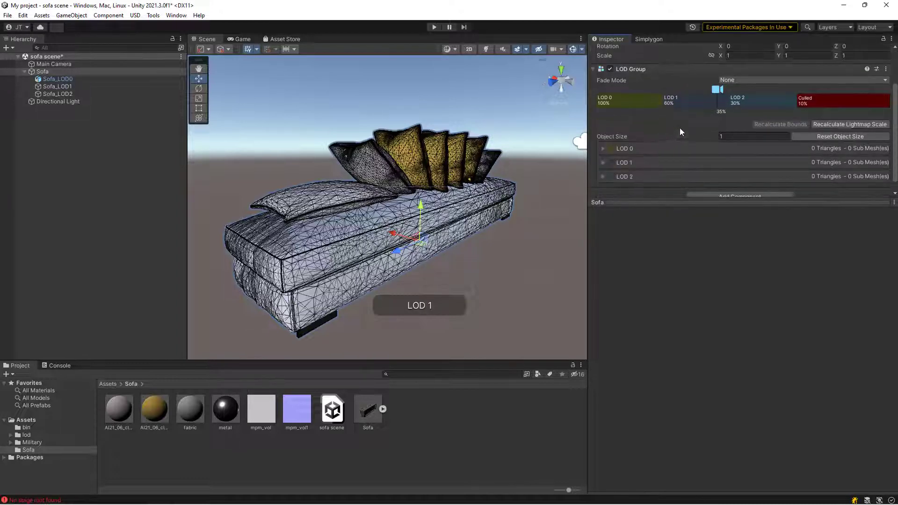
mouse_move(725, 102)
left_mouse_down()
mouse_move(758, 120)
mouse_move(829, 108)
mouse_move(889, 111)
left_mouse_up()
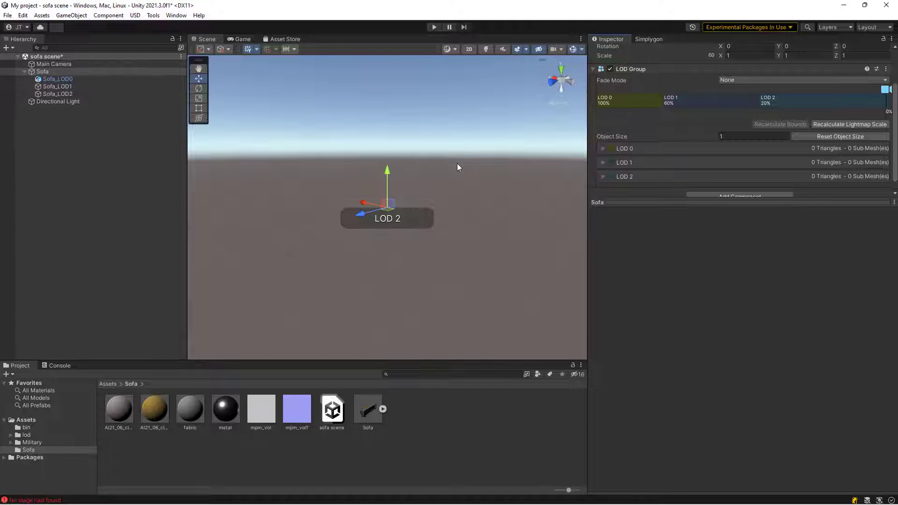
Assign Sofa_LOD0 to LOD 0 and Sofa_LOD1 to LOD 1 in the LOD Group, then check LOD 2
left_click(630, 106)
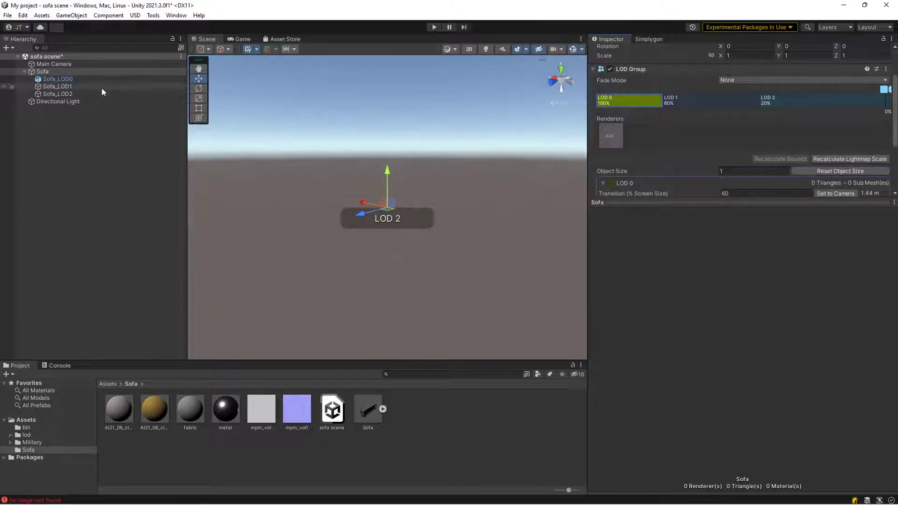
left_click_drag(66, 79, 616, 106)
left_click_drag(63, 86, 681, 105)
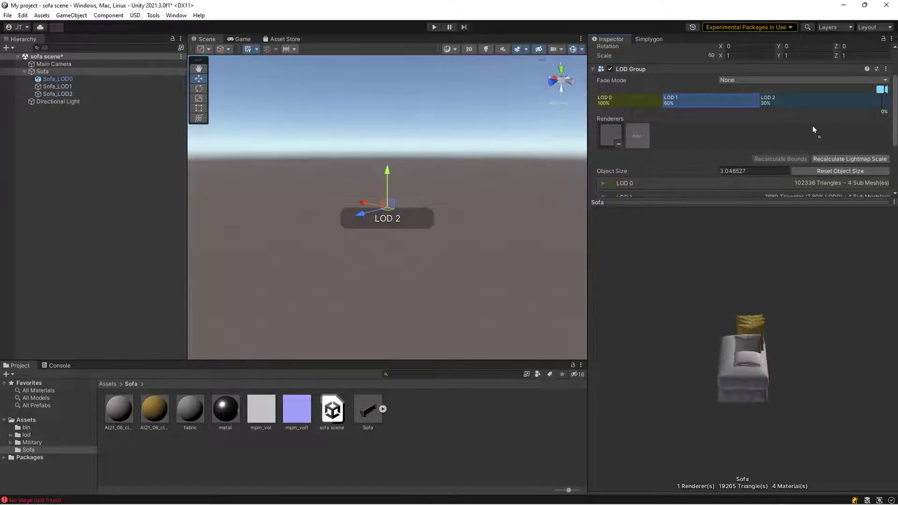
left_click(813, 101)
left_click(406, 207)
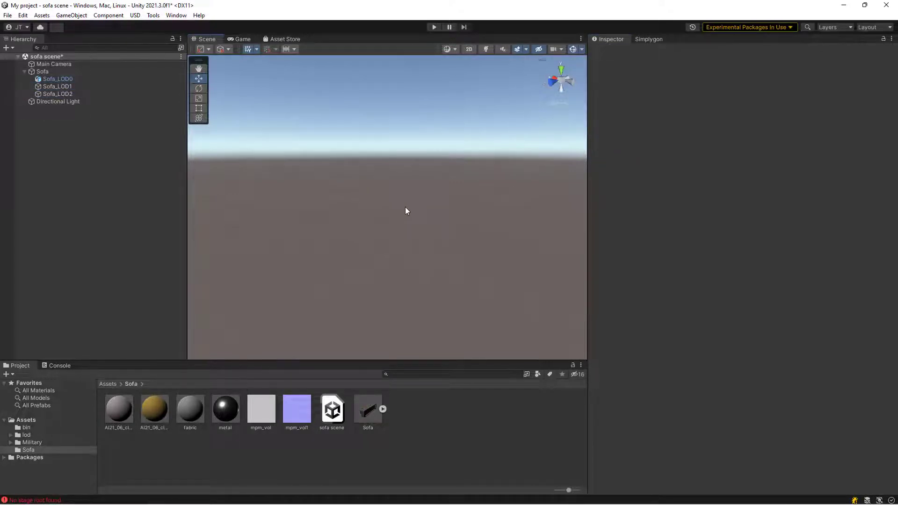
scroll(403, 213, "up", 10)
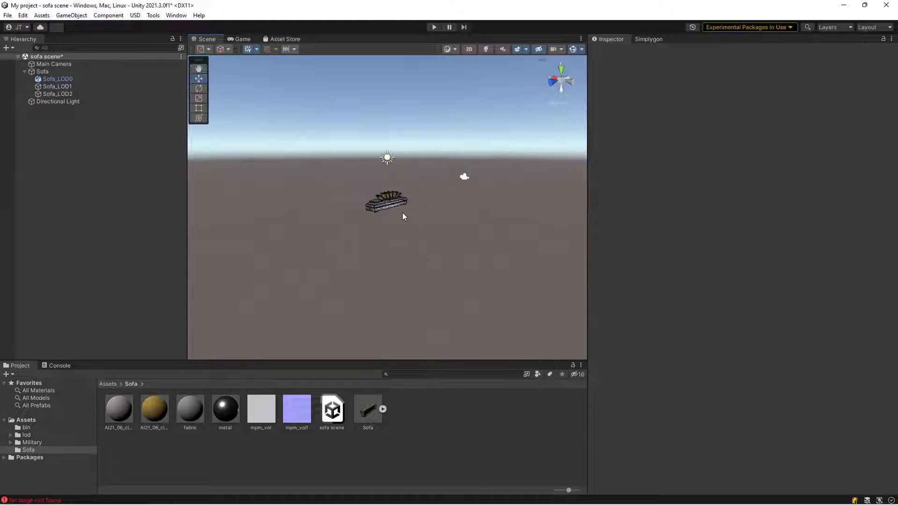
scroll(423, 255, "up", 8)
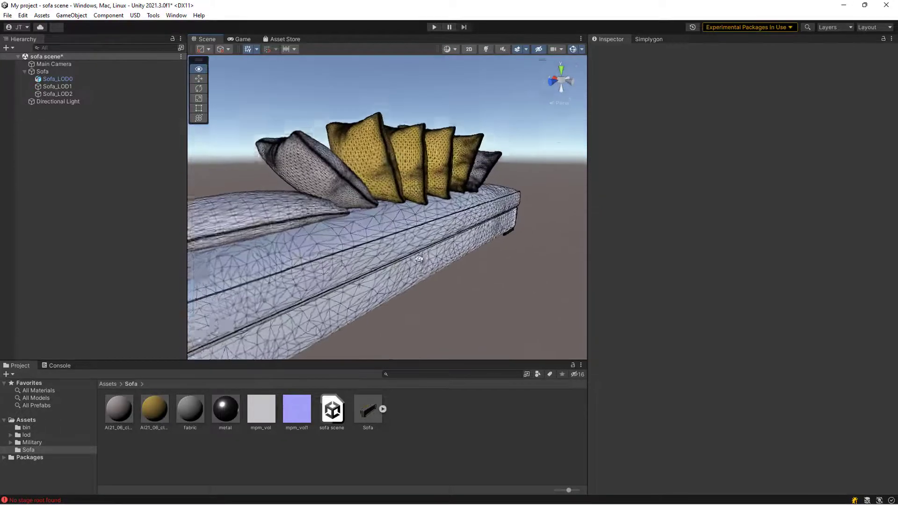
scroll(413, 267, "down", 3)
double_click(63, 72)
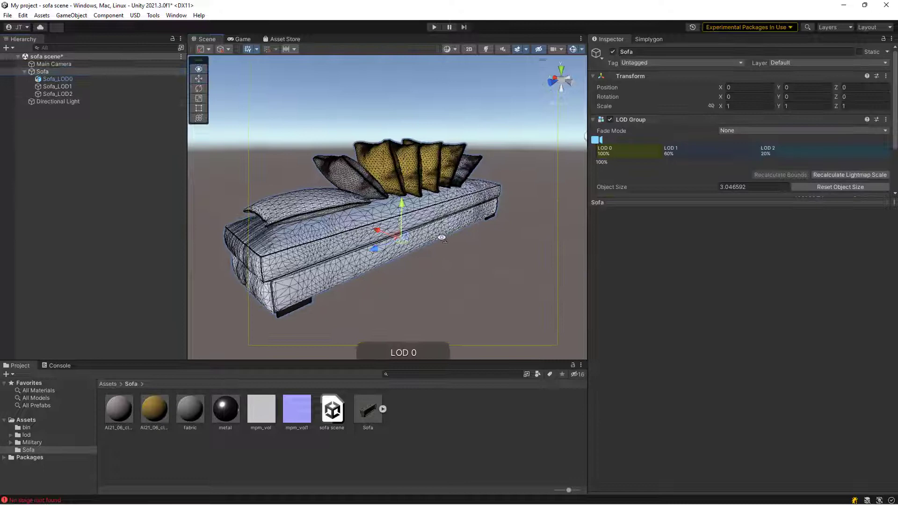
left_click_drag(421, 244, 445, 241, "alt")
scroll(445, 241, "down", 6)
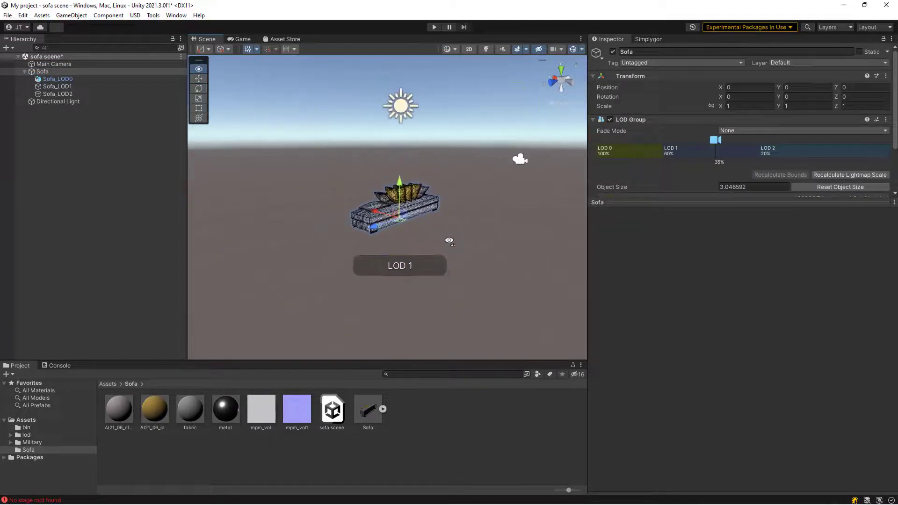
scroll(449, 241, "down", 6)
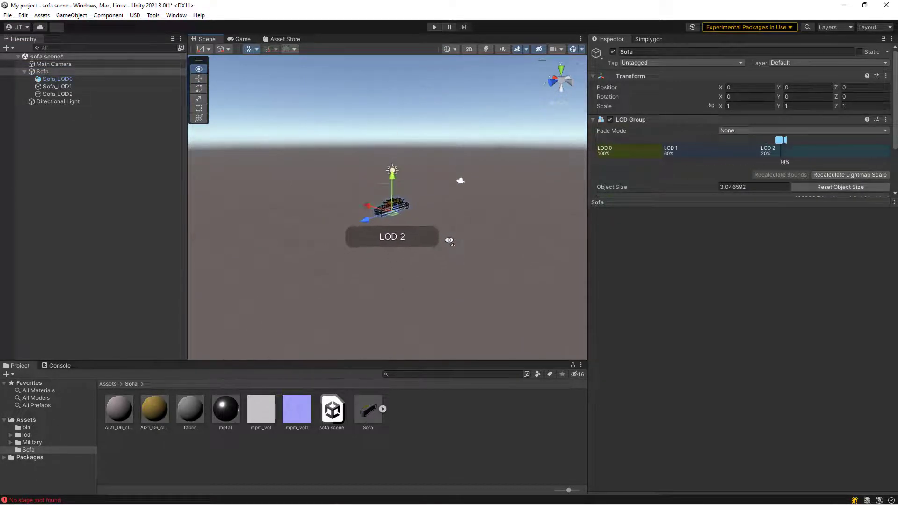
scroll(449, 240, "up", 10)
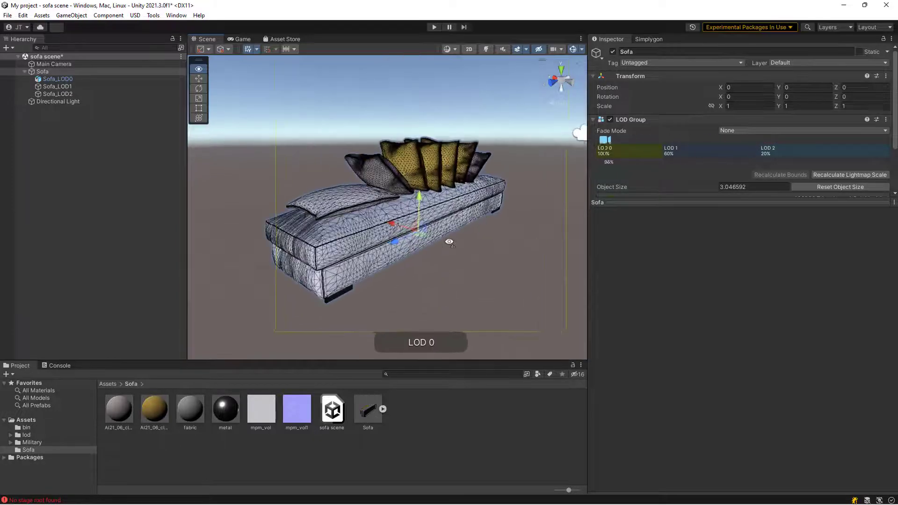
left_click(504, 231)
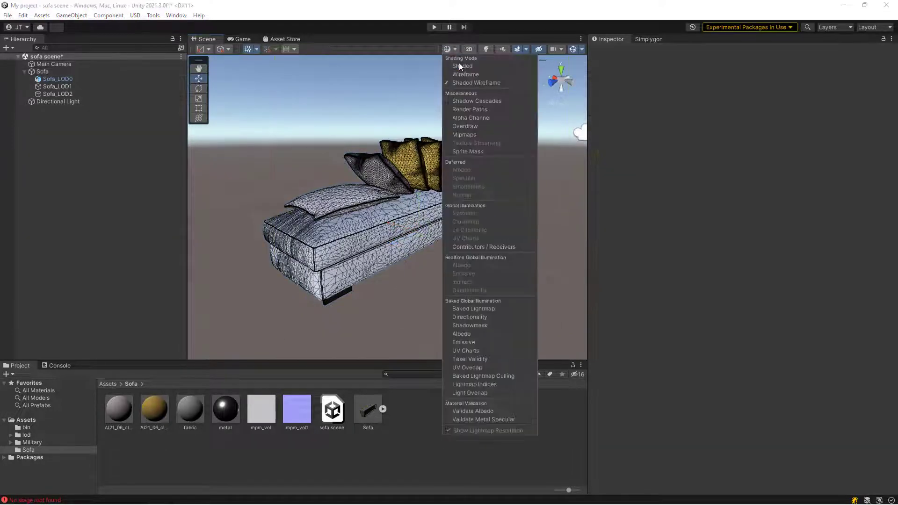
Switch to plain Shaded draw mode, select Sofa, and zoom out and in to watch its LOD level change
left_click(461, 66)
left_click_drag(468, 225, 429, 264, "alt")
scroll(429, 264, "down", 10, "alt")
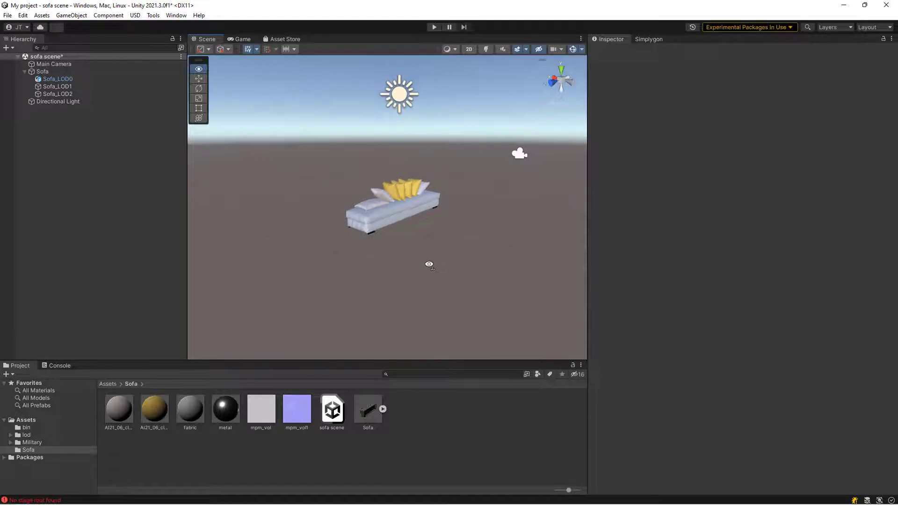
scroll(429, 265, "down", 8, "alt")
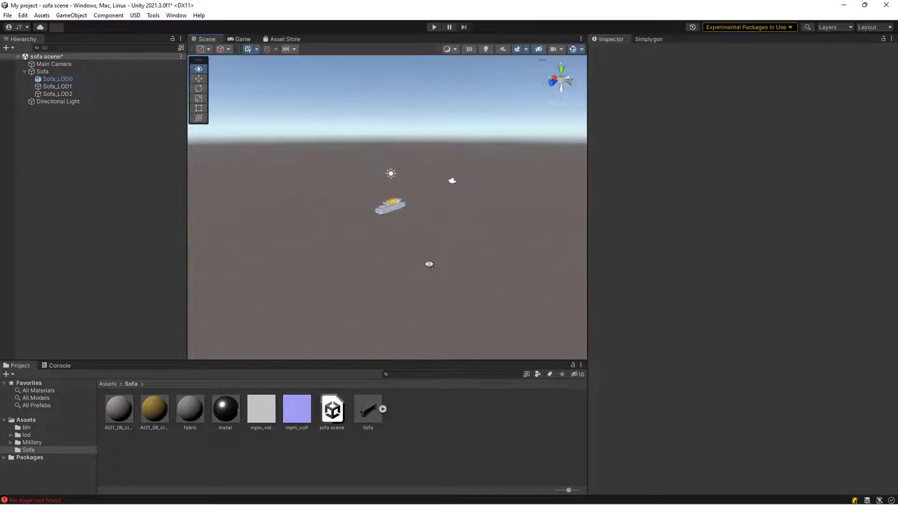
left_click(112, 72)
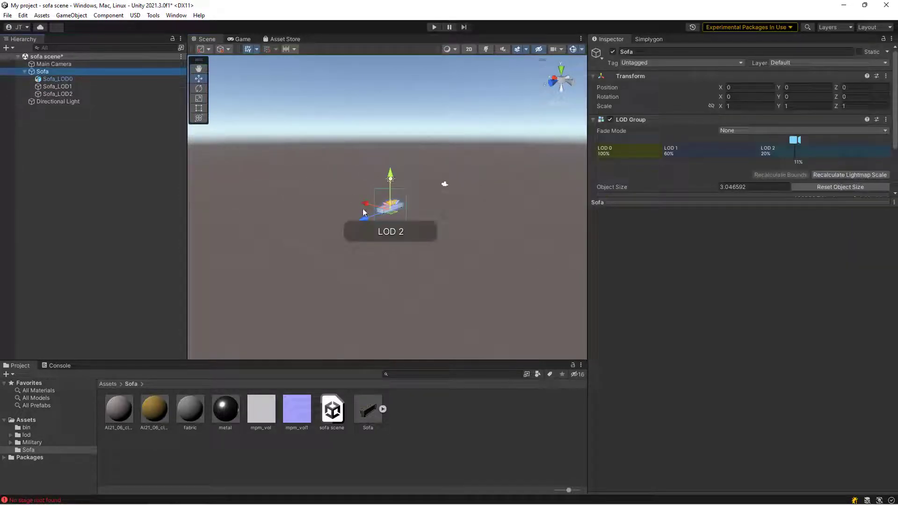
left_click_drag(374, 244, 374, 240, "alt")
scroll(374, 241, "up", 5, "alt")
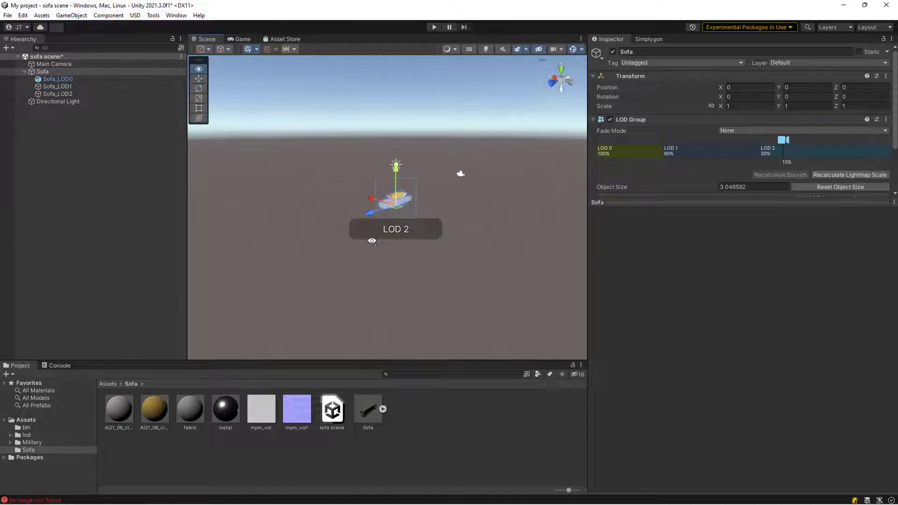
scroll(373, 241, "up", 10, "alt")
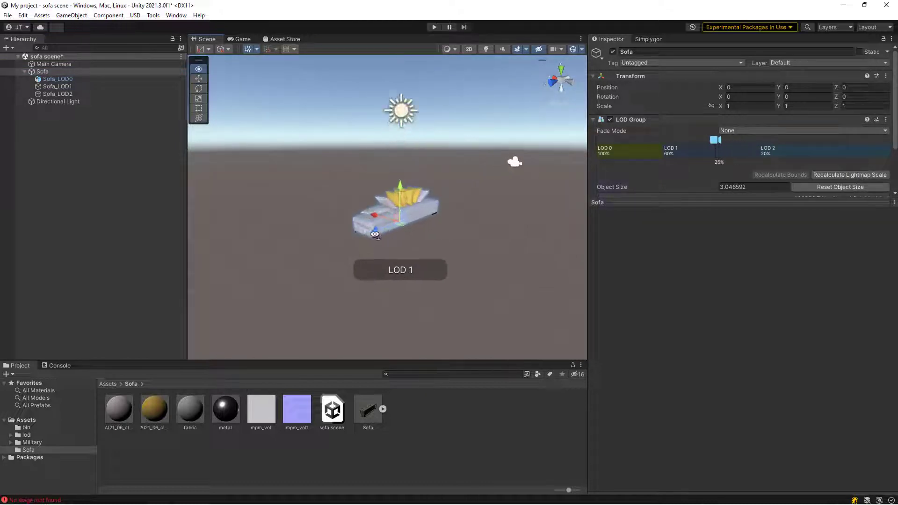
Drag Sofa into Assets/Sofa to make a prefab, then zoom to show both sofa instances
left_click(451, 262)
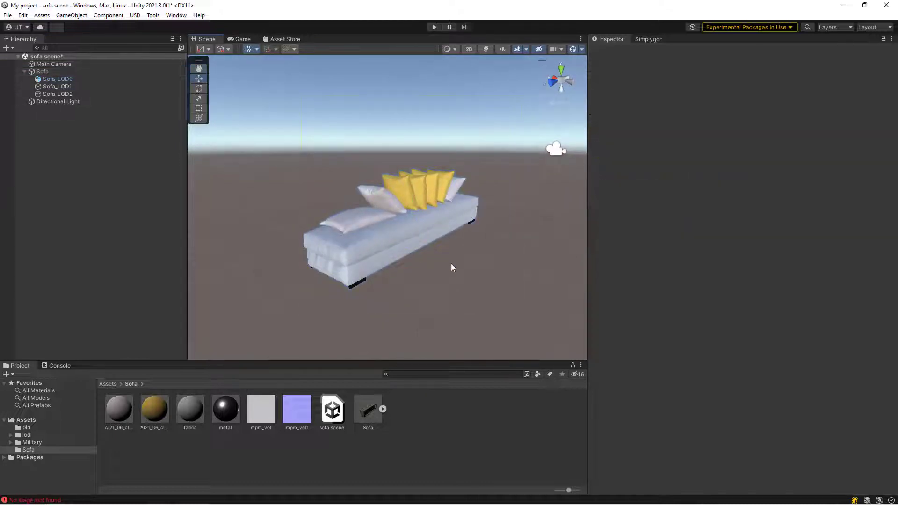
left_click_drag(42, 72, 535, 246)
right_click_drag(438, 297, 509, 283)
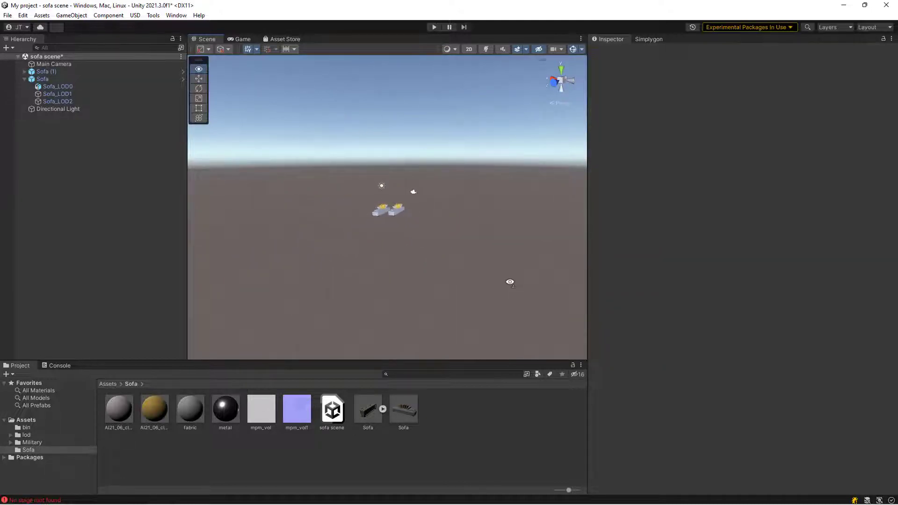
scroll(509, 282, "up", 3)
scroll(510, 282, "up", 5)
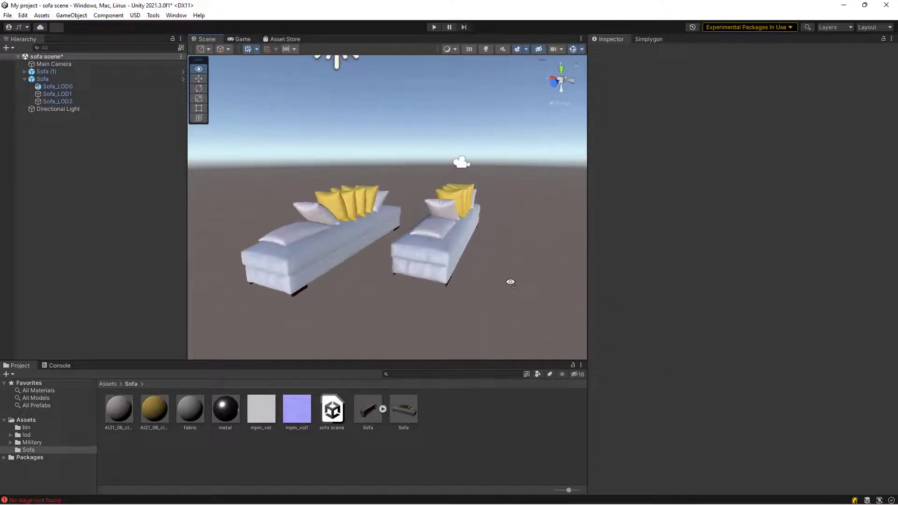